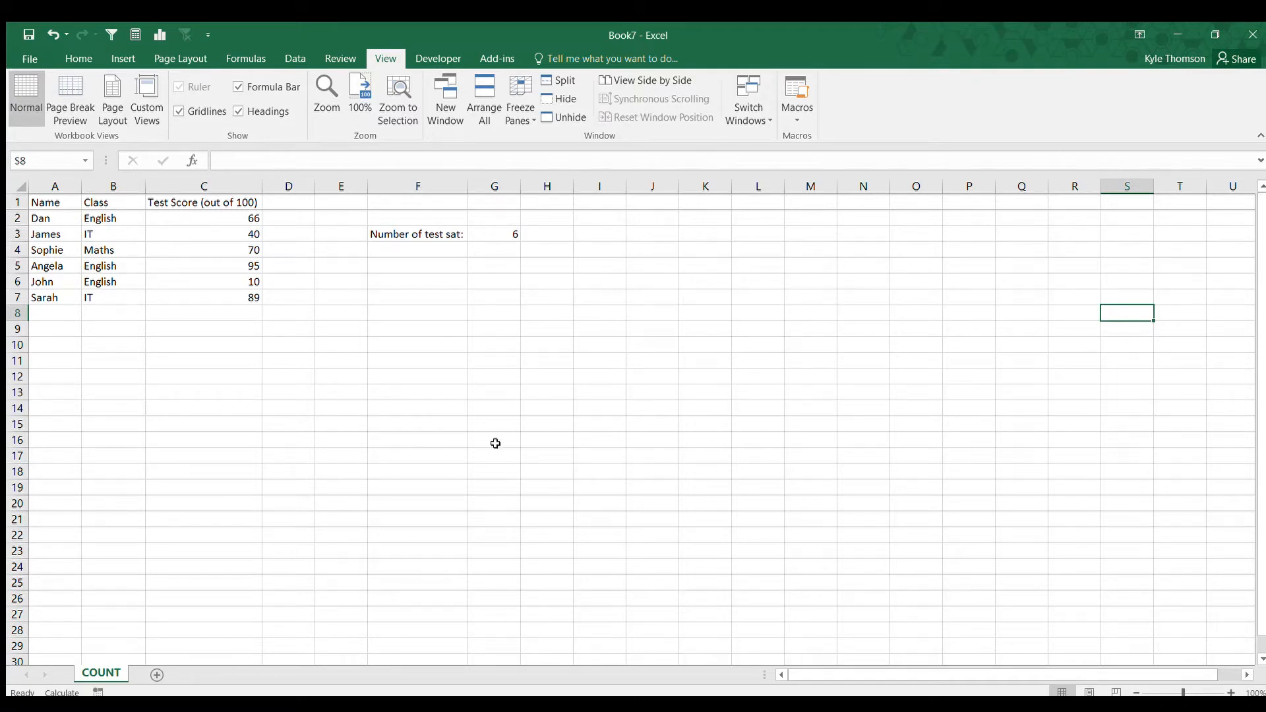
- Enter the label "English tests sat:" in cell F5
left_click(433, 268)
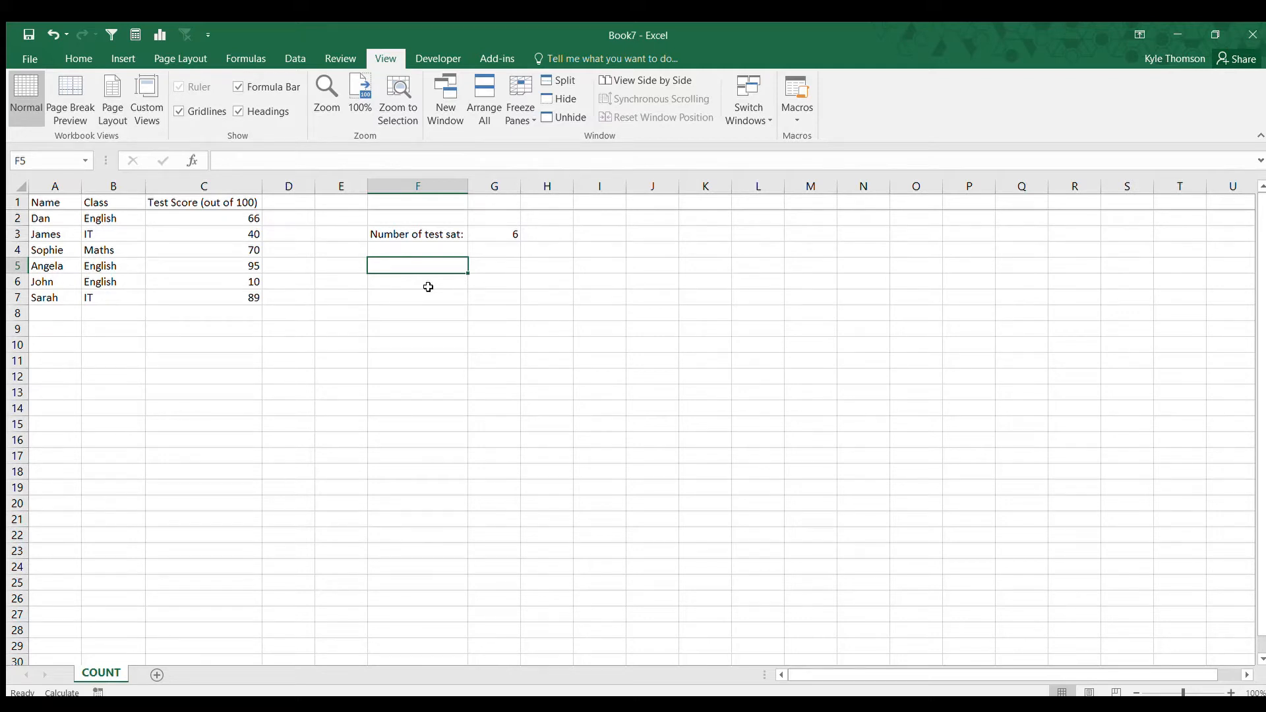
type("English t")
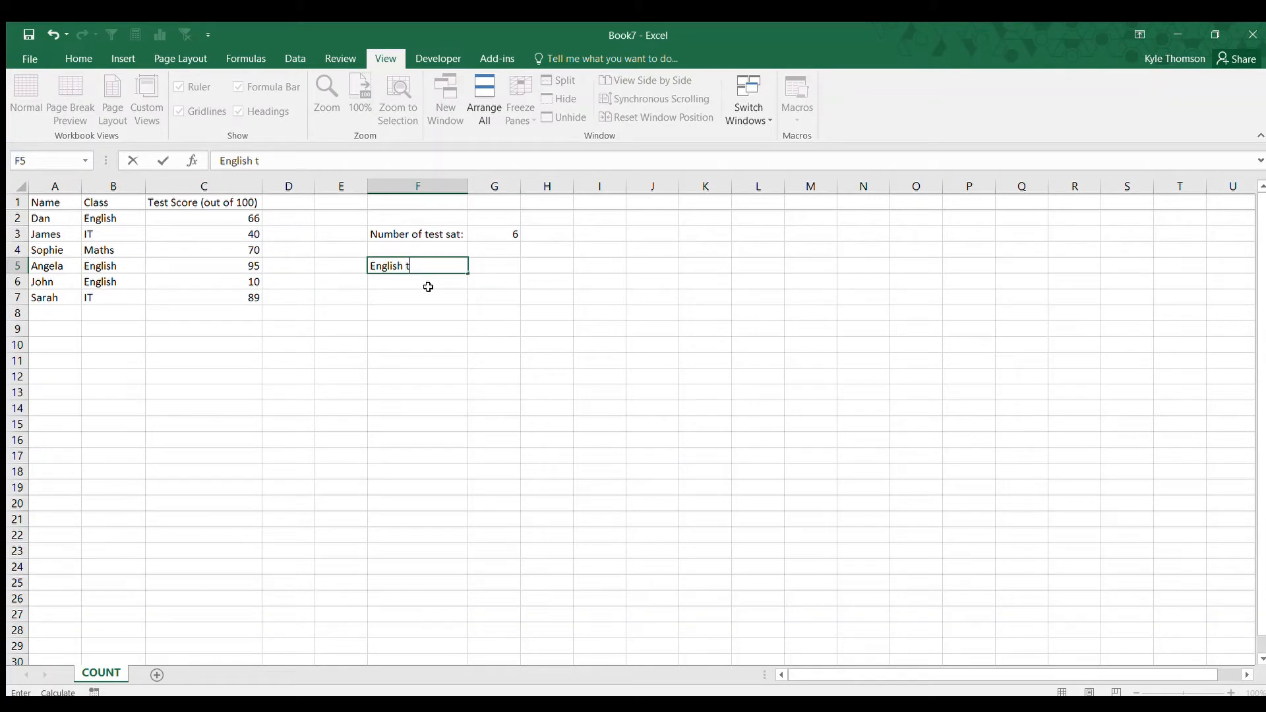
type("ests sat:")
key("ctrl+Return")
- Enter the formula =COUNTIF(B2:B7,"English") in cell G5 to count the English entries in the Class column
key("Right")
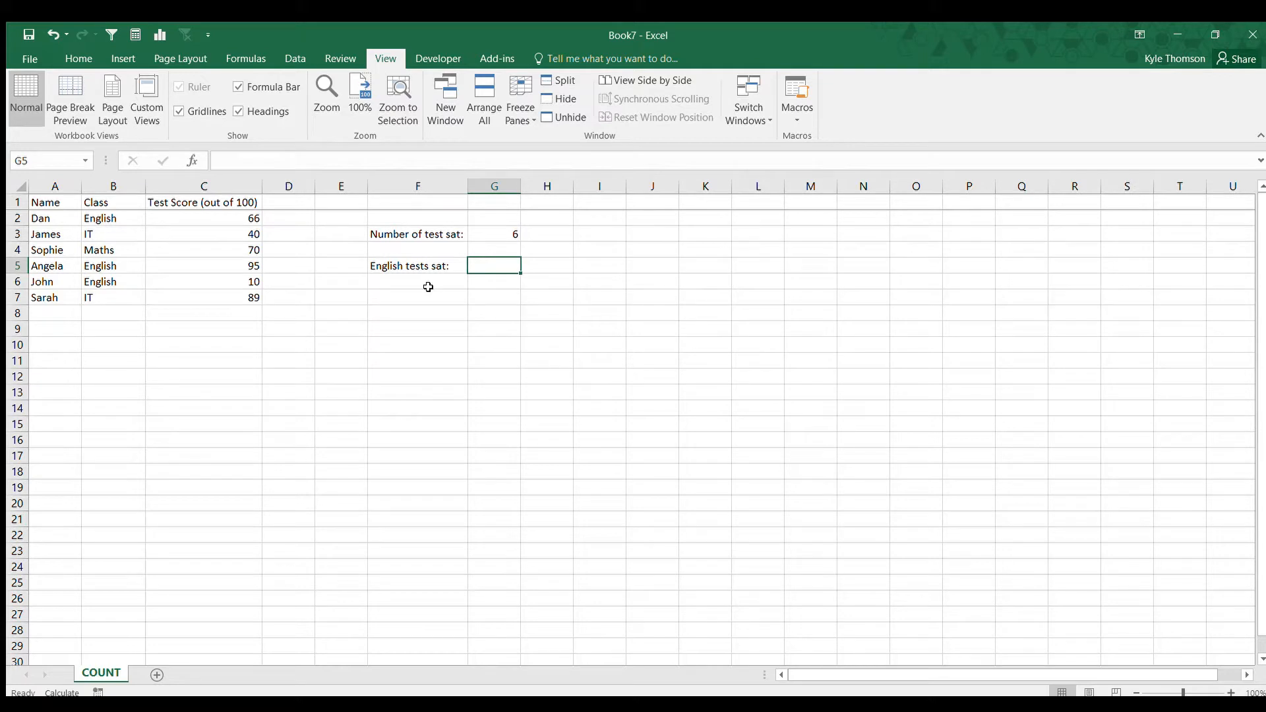
type("=")
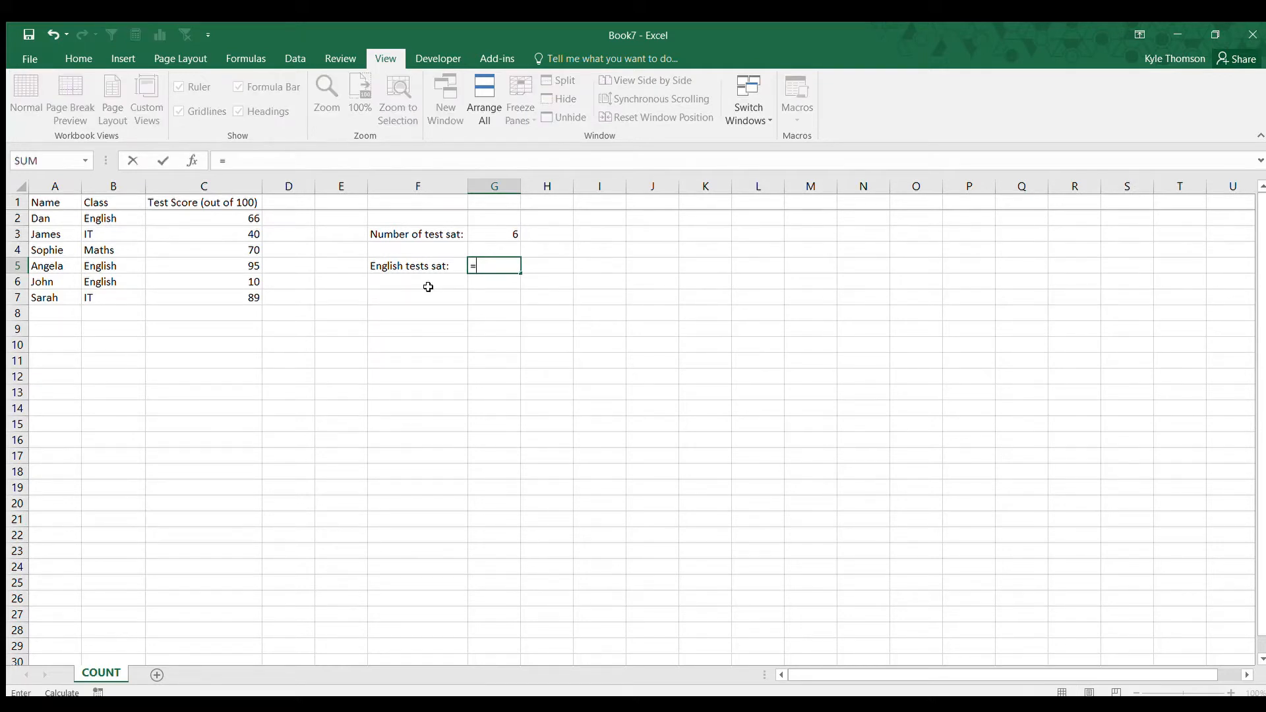
type("COUNTIF(")
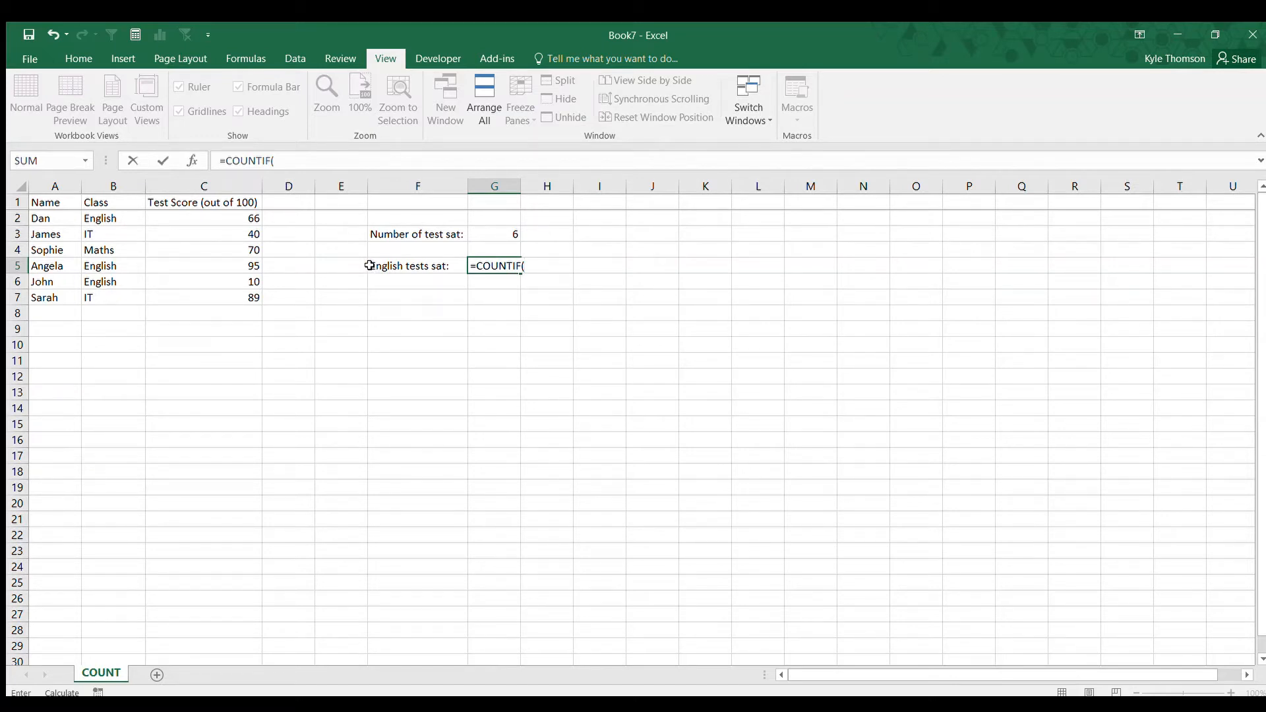
left_click(133, 195)
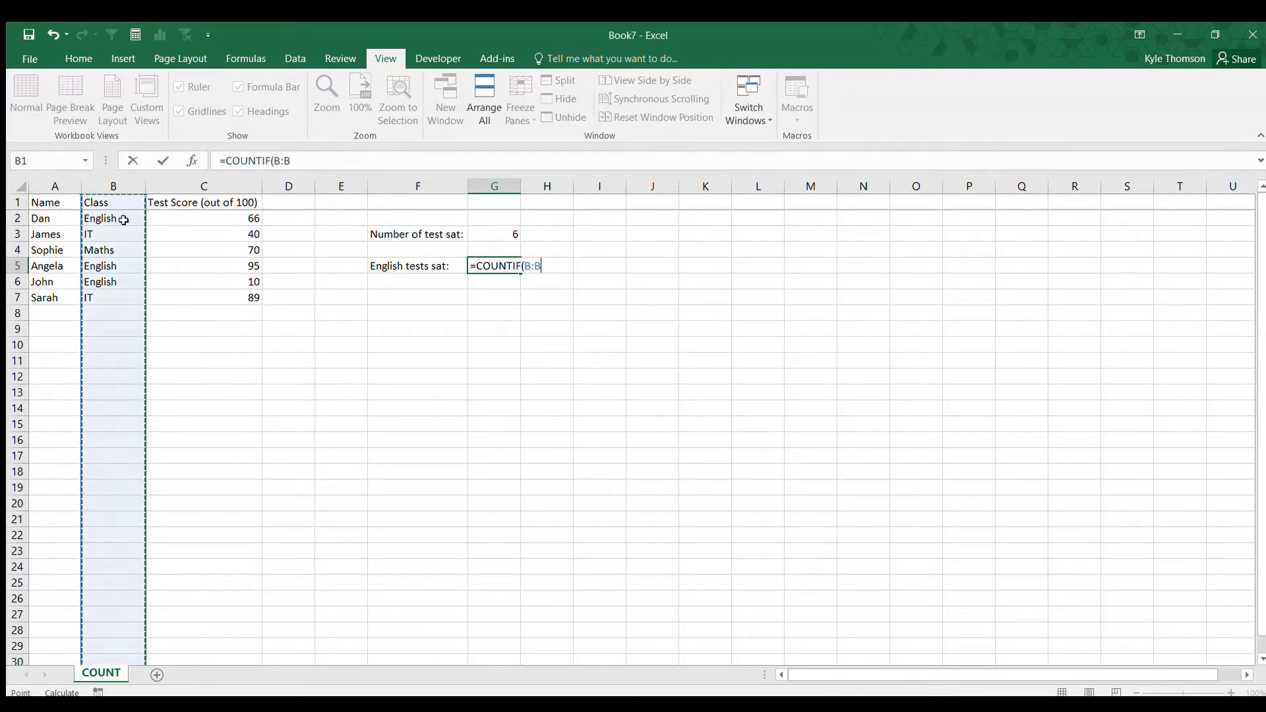
left_click(123, 225)
left_click_drag(123, 225, 125, 293)
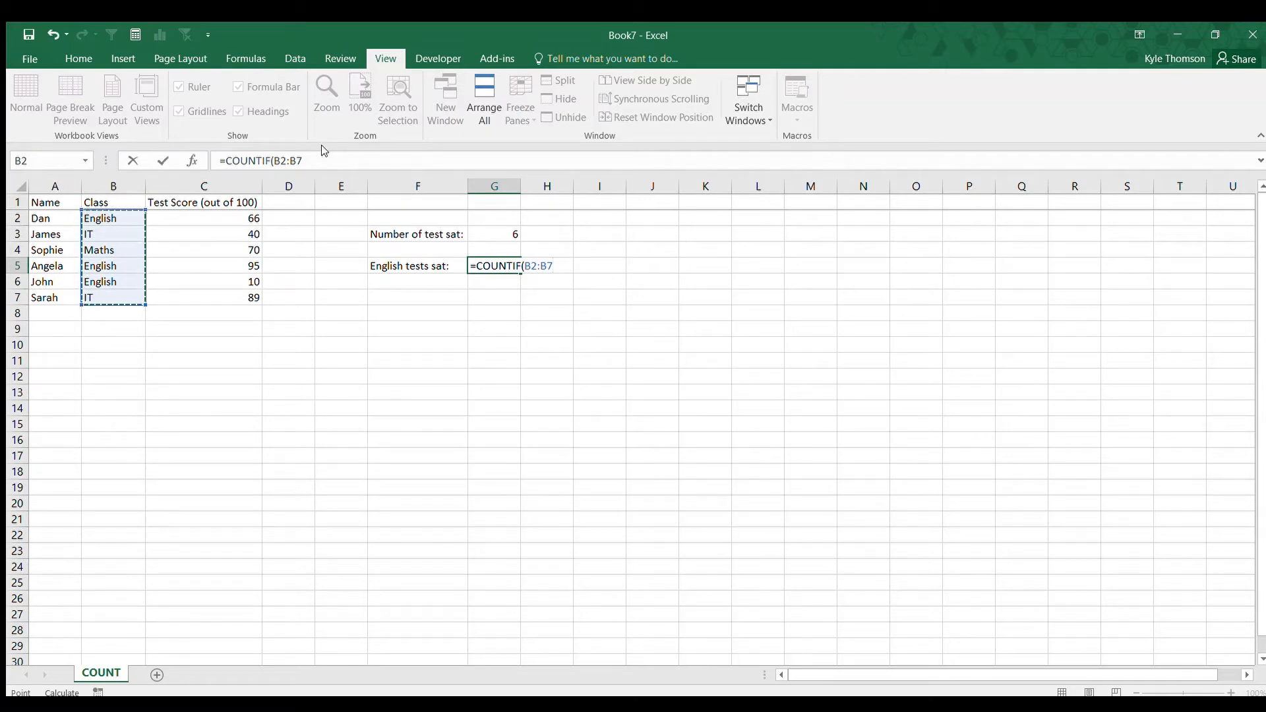
type(",")
type("Engl")
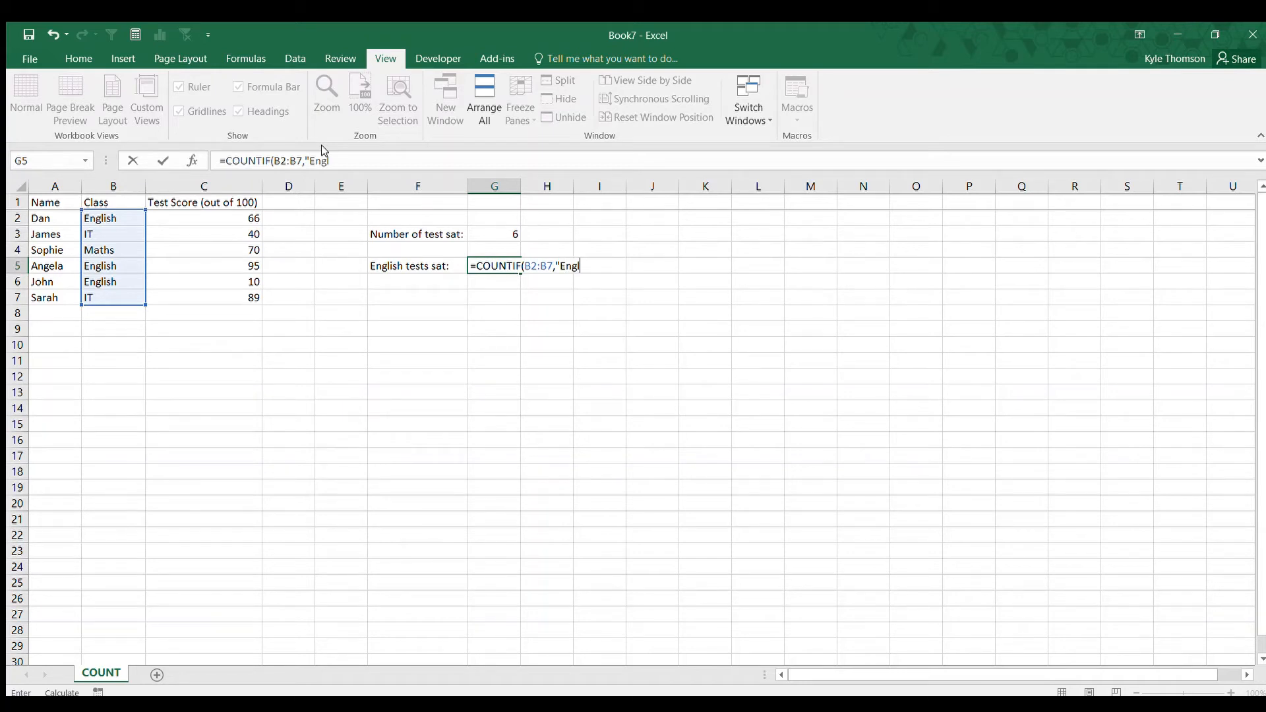
type("ish\")")
key("ctrl+Return")
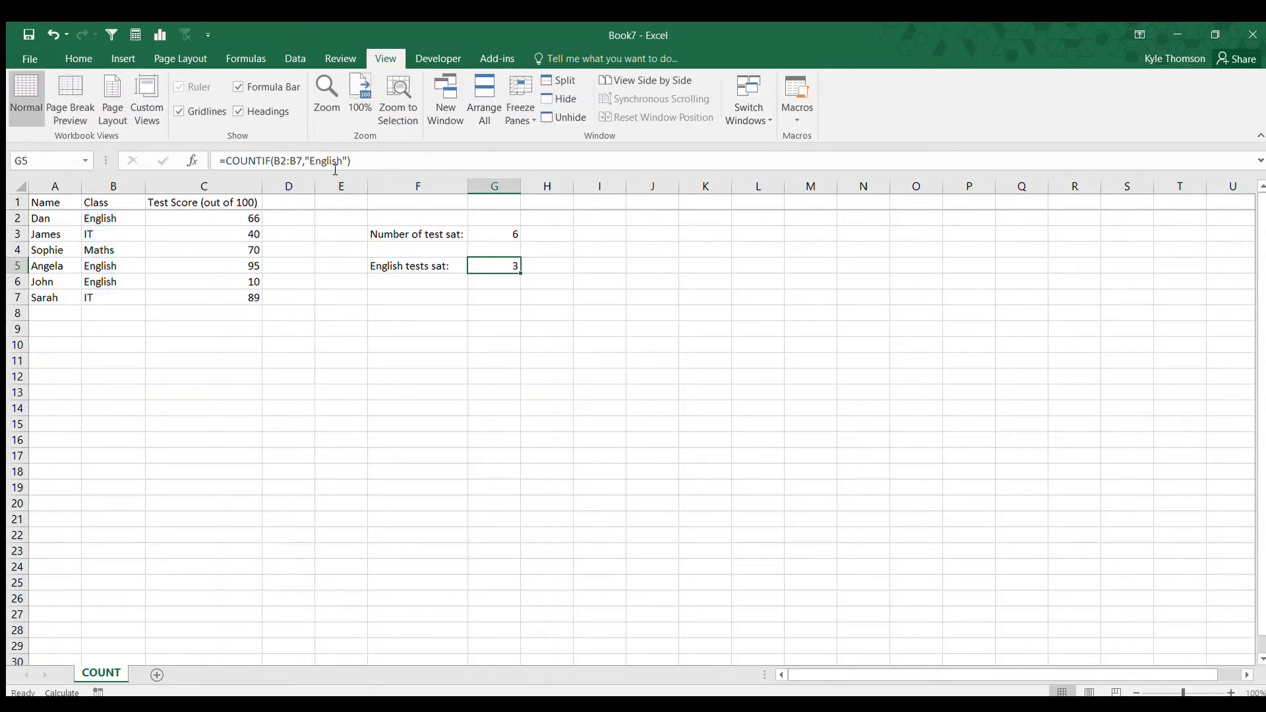
- Change the COUNTIF criterion in cell G5 to "IT"
left_click(496, 285)
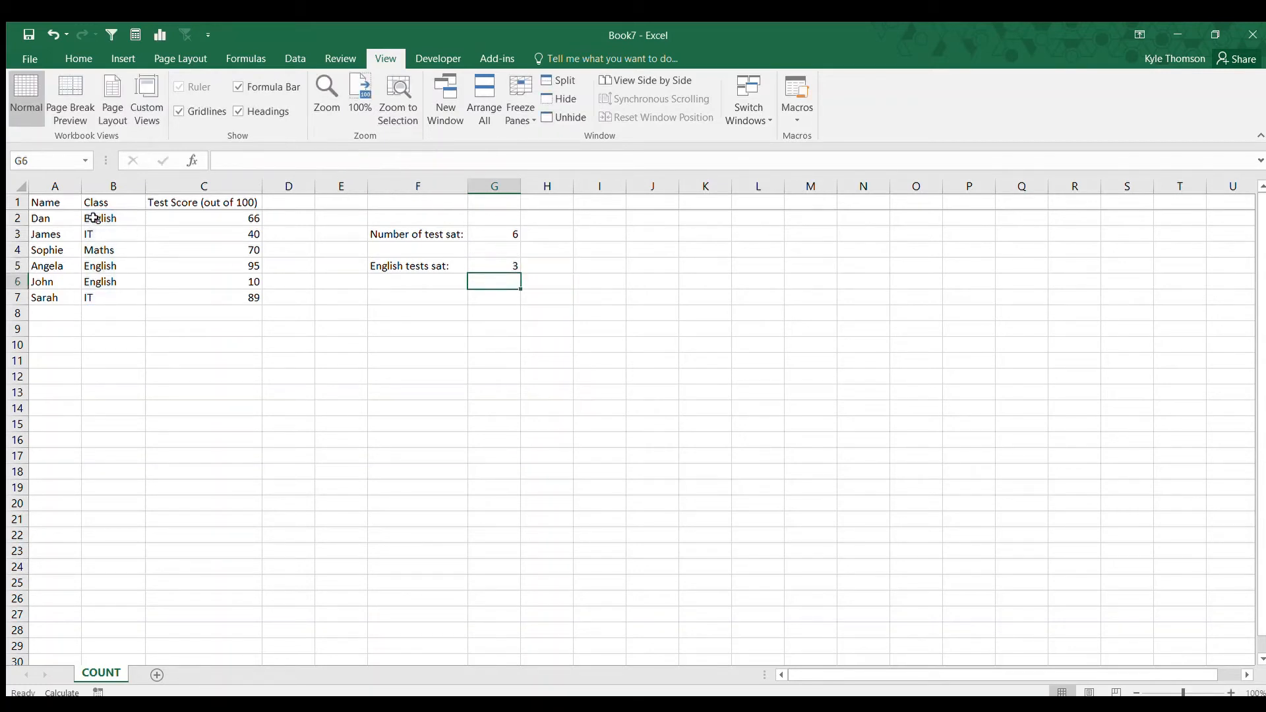
left_click(497, 264)
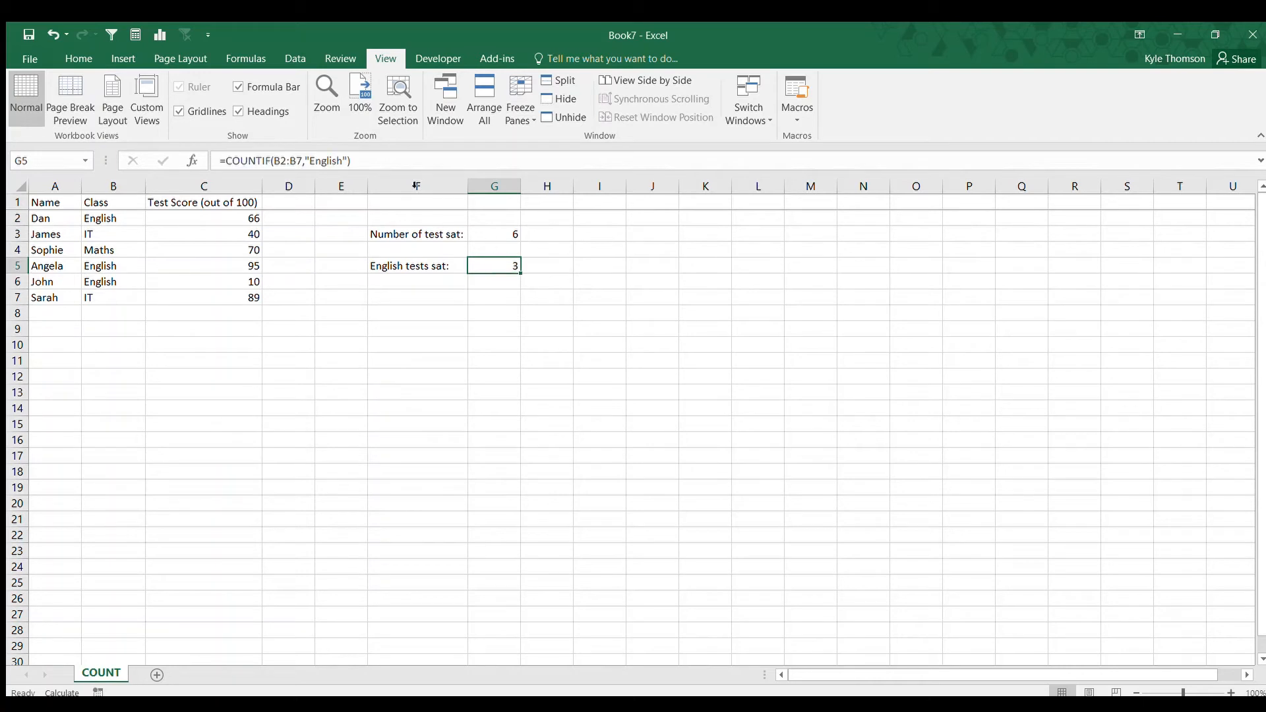
left_click(340, 161)
left_click_drag(340, 161, 307, 162)
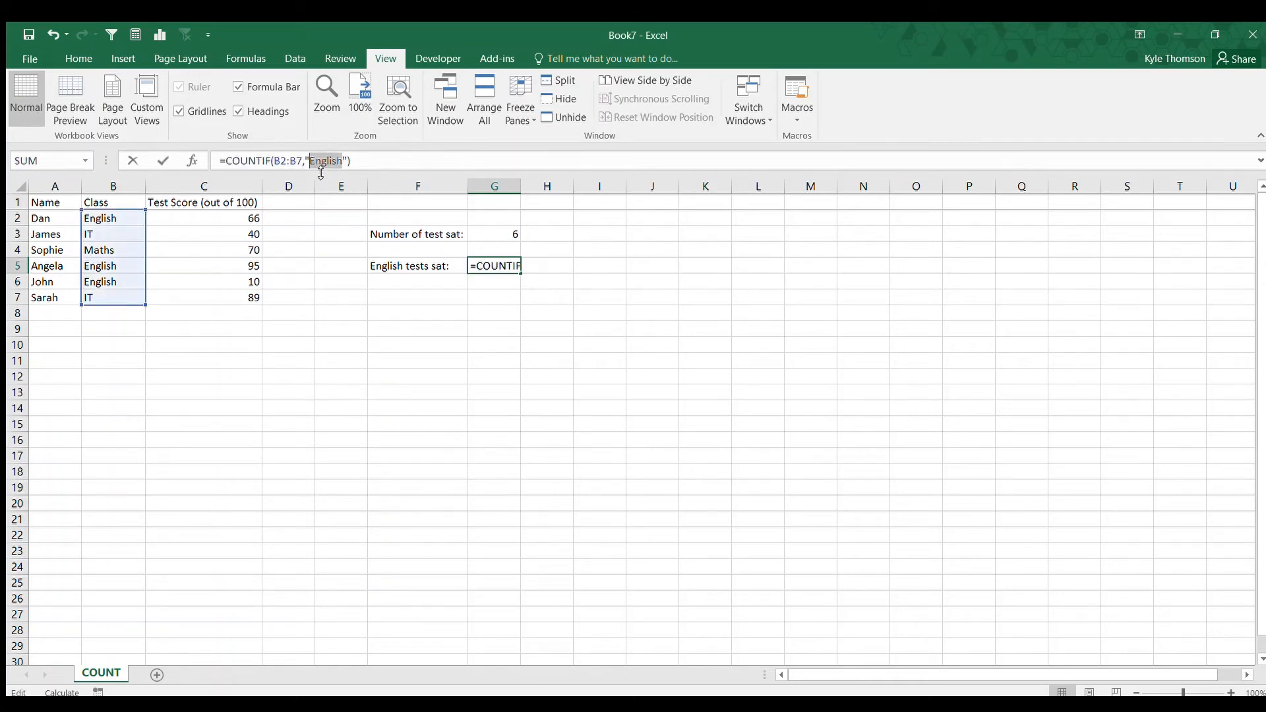
type("IT")
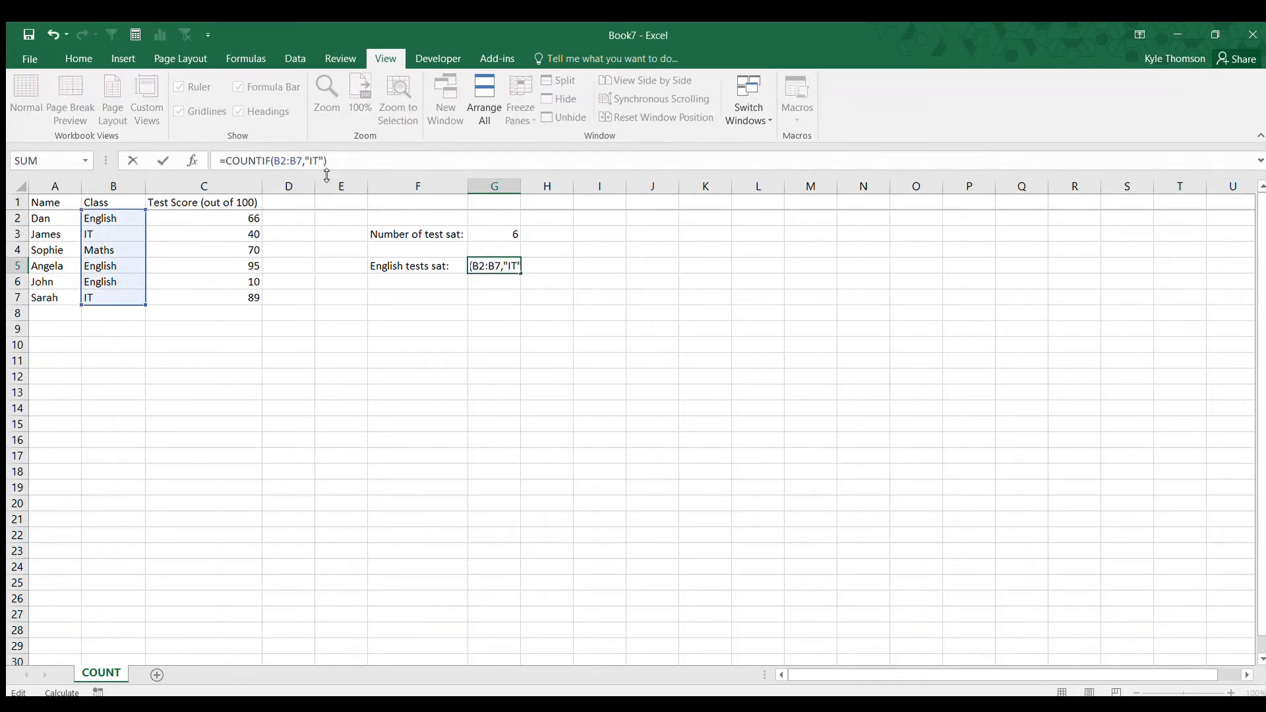
key("ctrl+Return")
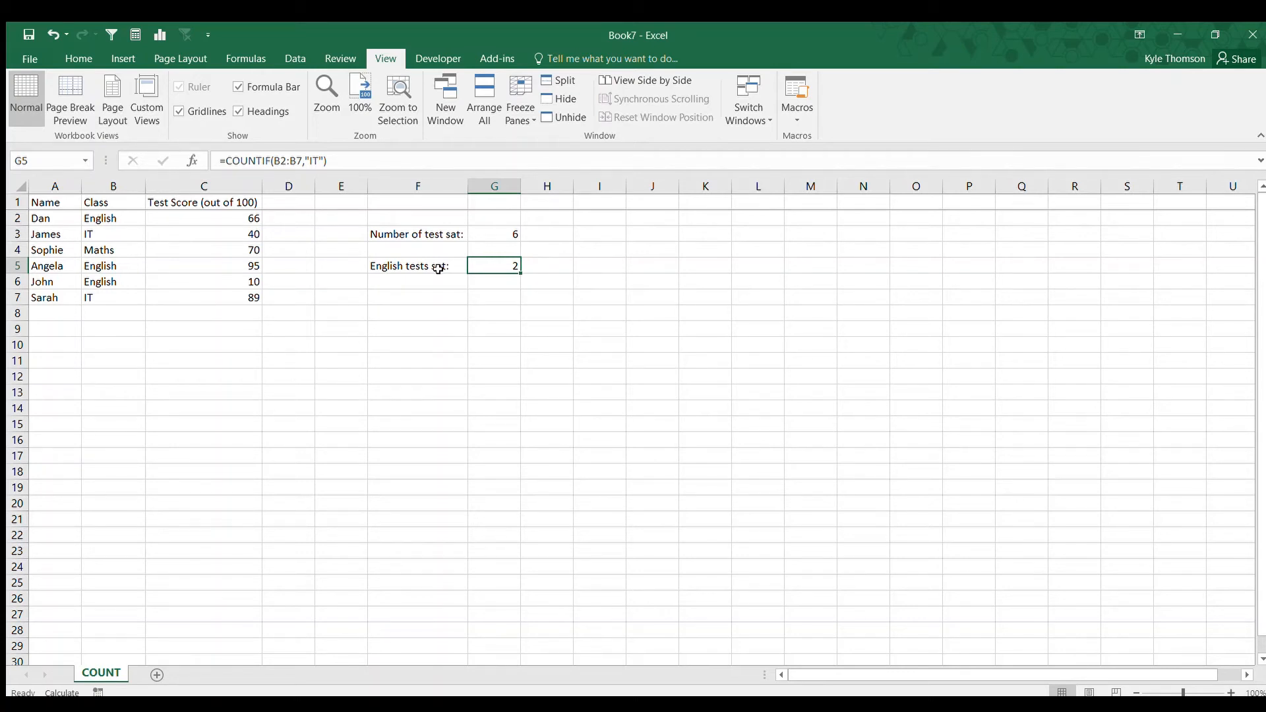
- Clear the label and its COUNTIF formula from cells F5:G5
left_click_drag(428, 266, 477, 265)
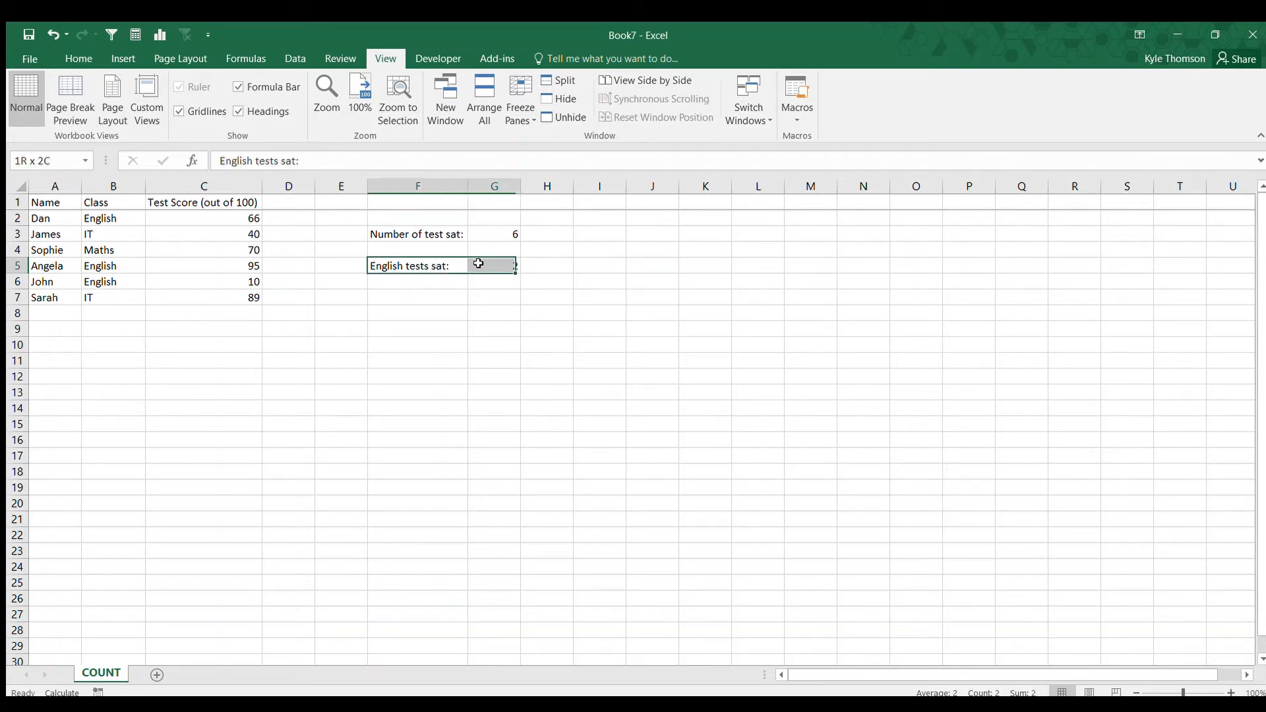
key("Delete")
- Add the column headings "Subject" in cell J2 and "Tests Sat" in cell K2
key("Right")
key("Right")
key("Right")
key("Right")
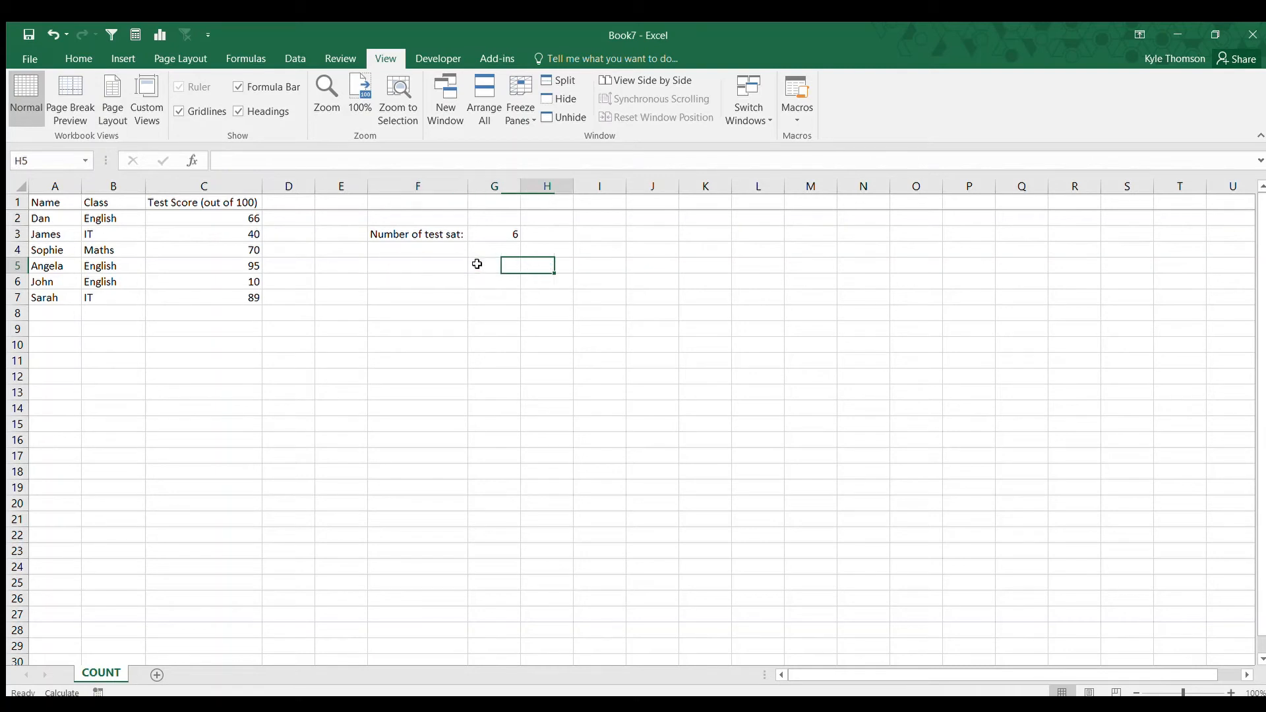
key("Up")
key("Up")
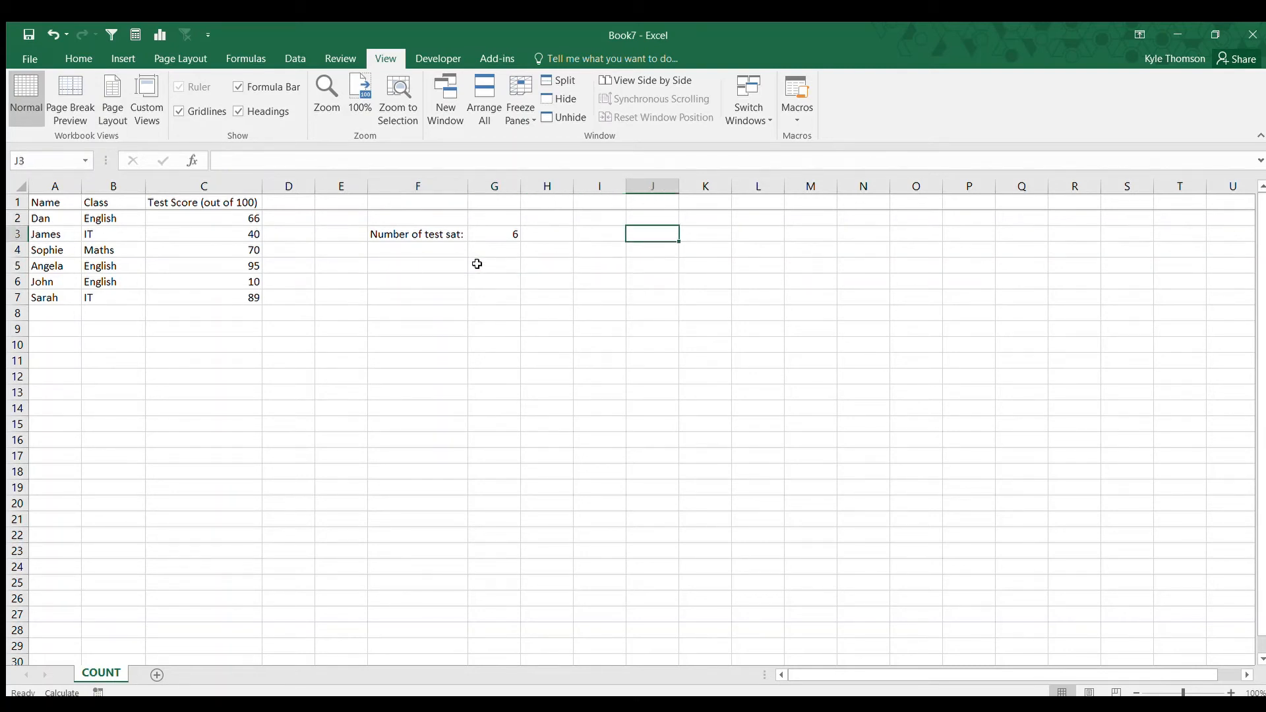
key("Up")
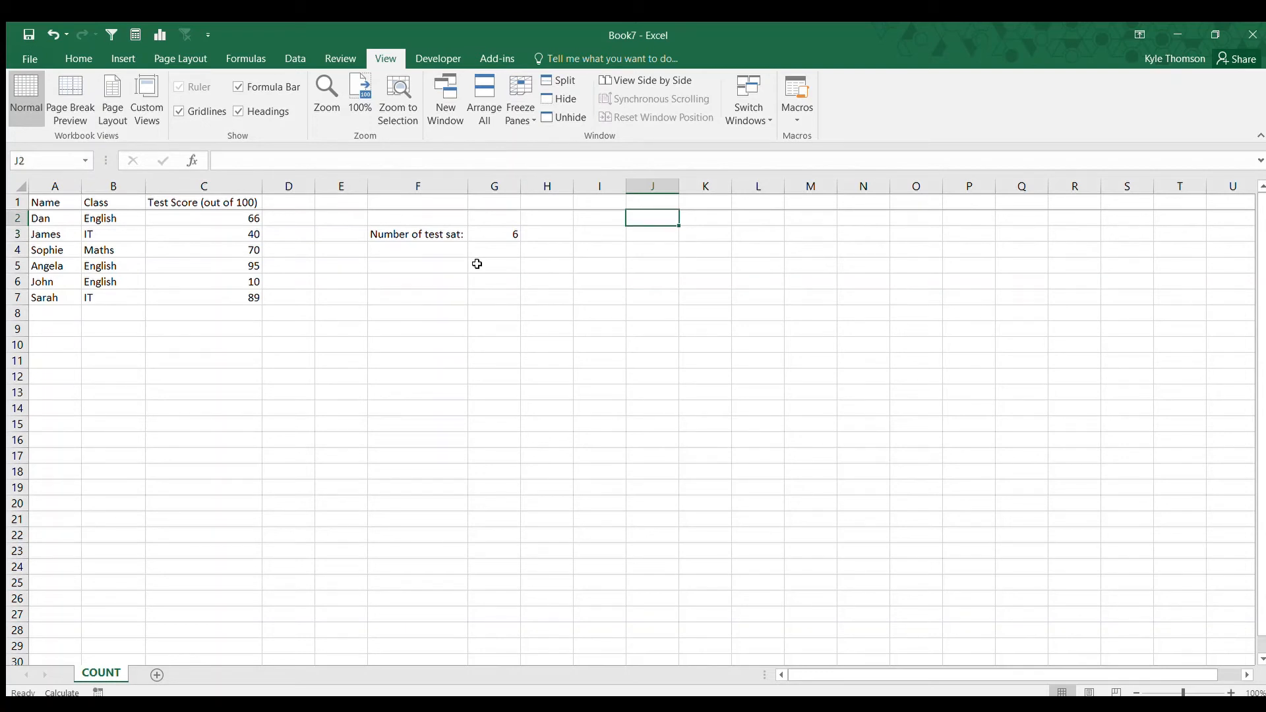
type("Subject")
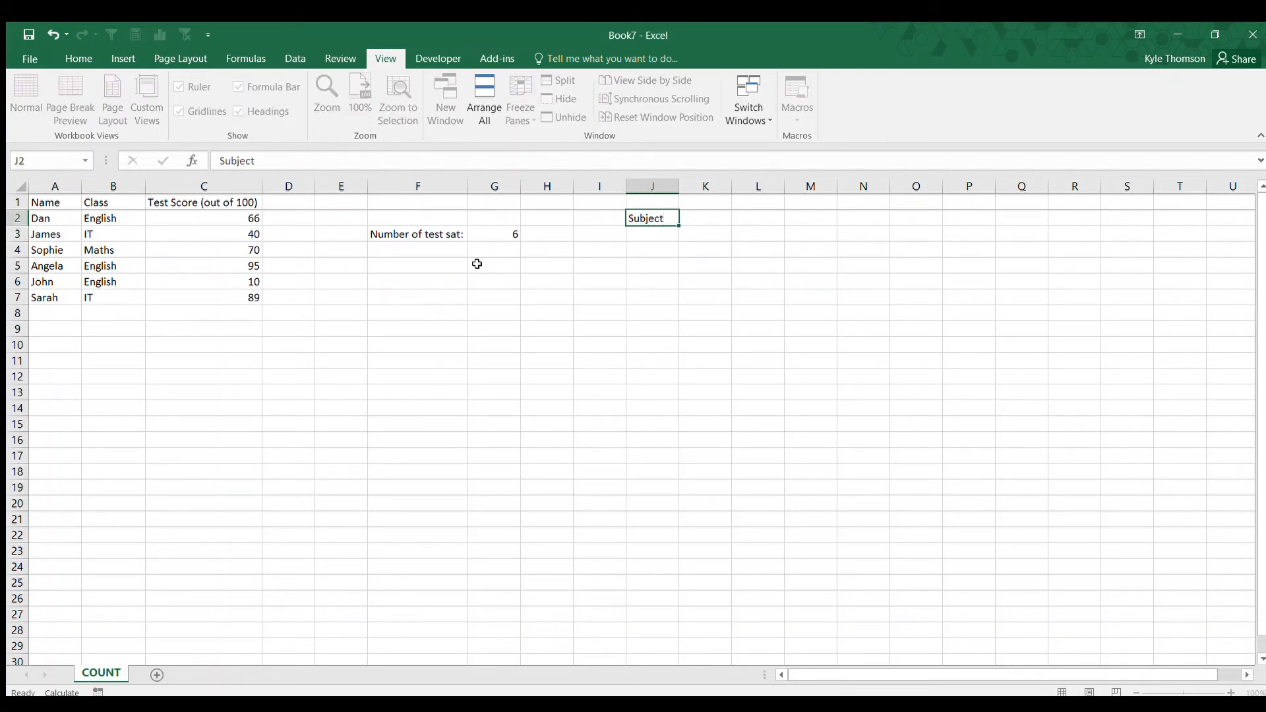
key("Tab")
type("Te")
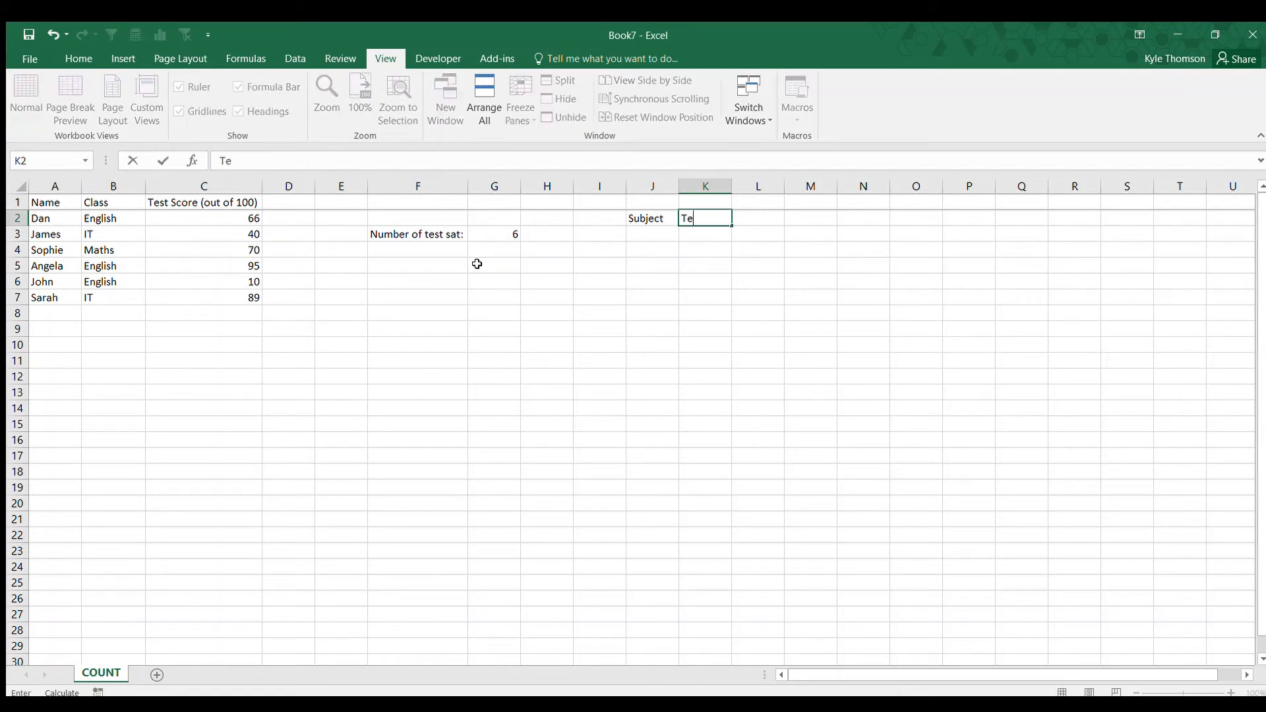
type("sts Sat")
key("Return")
- List the subjects IT, Maths and English under the Subject heading in cells J3:J5
type("IT")
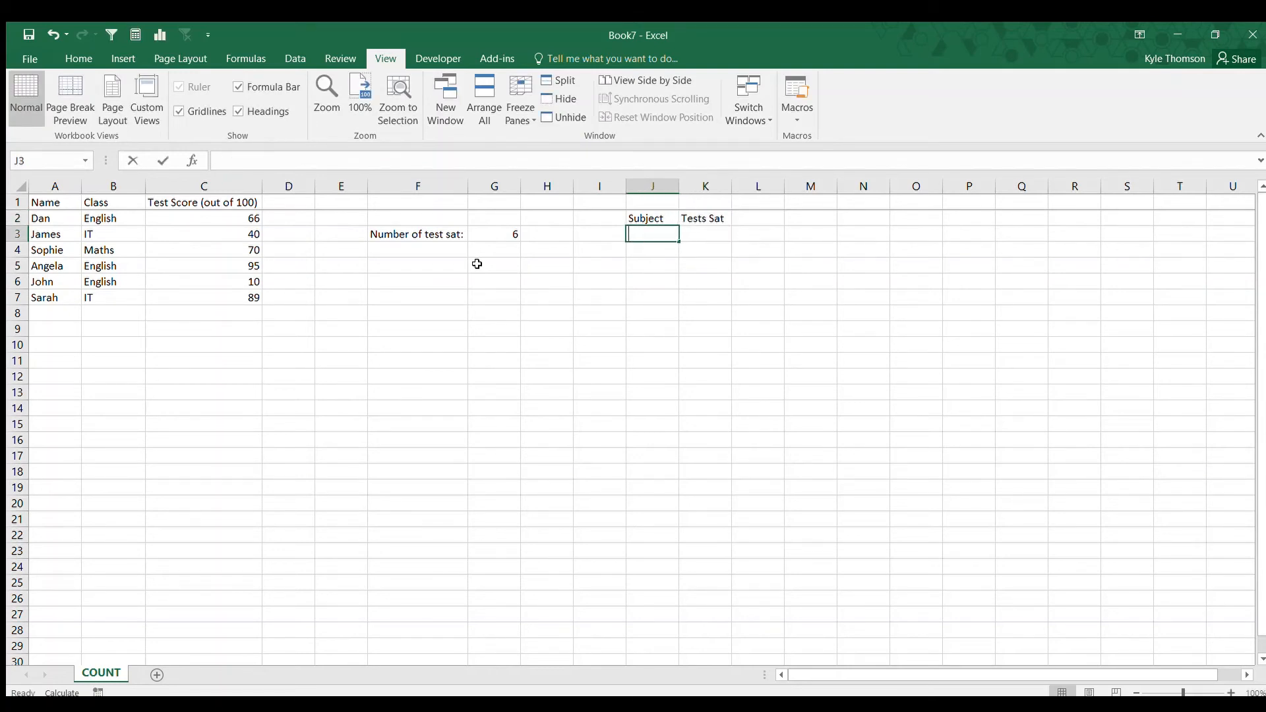
key("Return")
type("Ma")
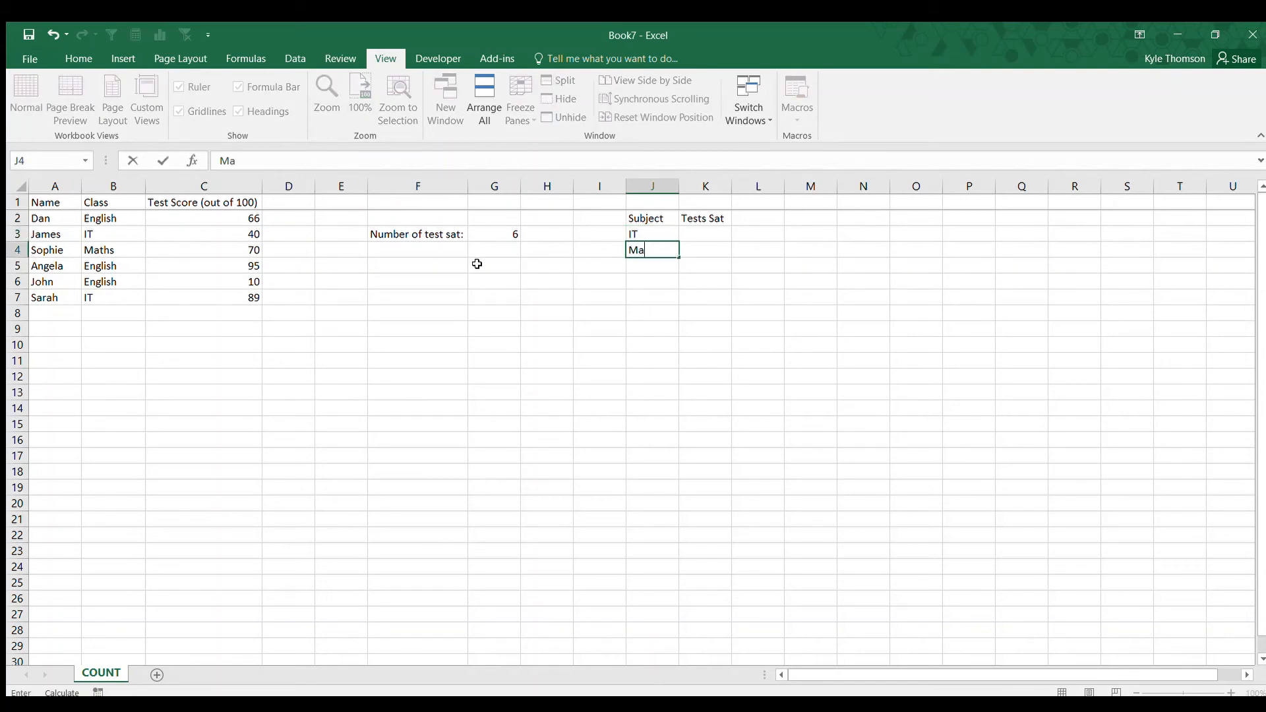
type("ths")
key("Return")
type("Englis")
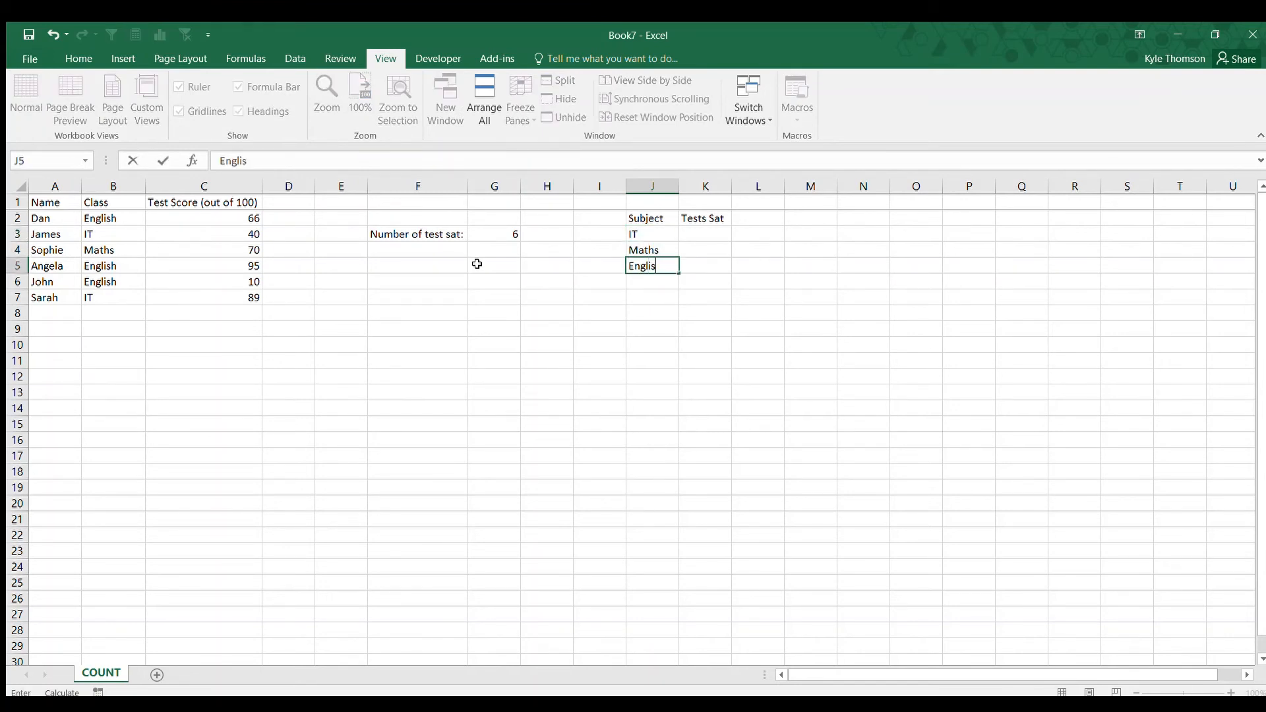
type("h")
key("ctrl+Return")
- Enter =COUNTIF($B$2:$B$7,J3) in cell K3 to count tests for the adjacent subject, with the class range locked as absolute
key("Right")
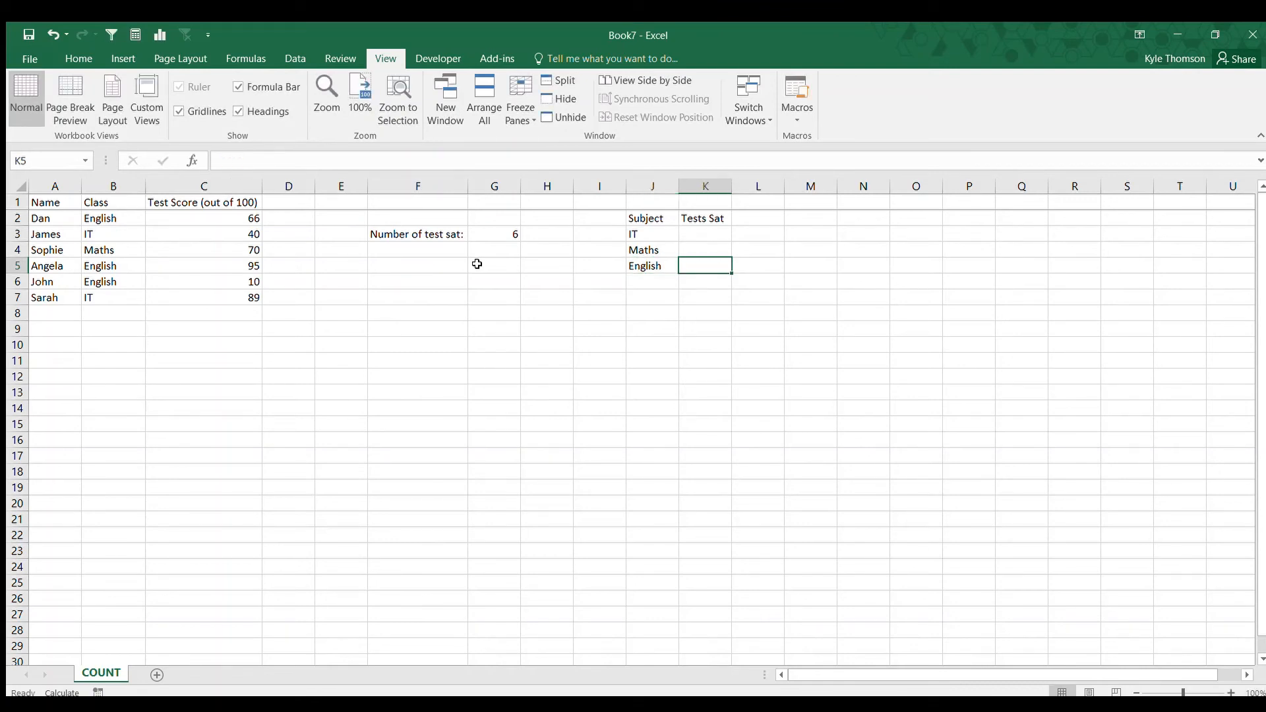
key("Up")
key("Up")
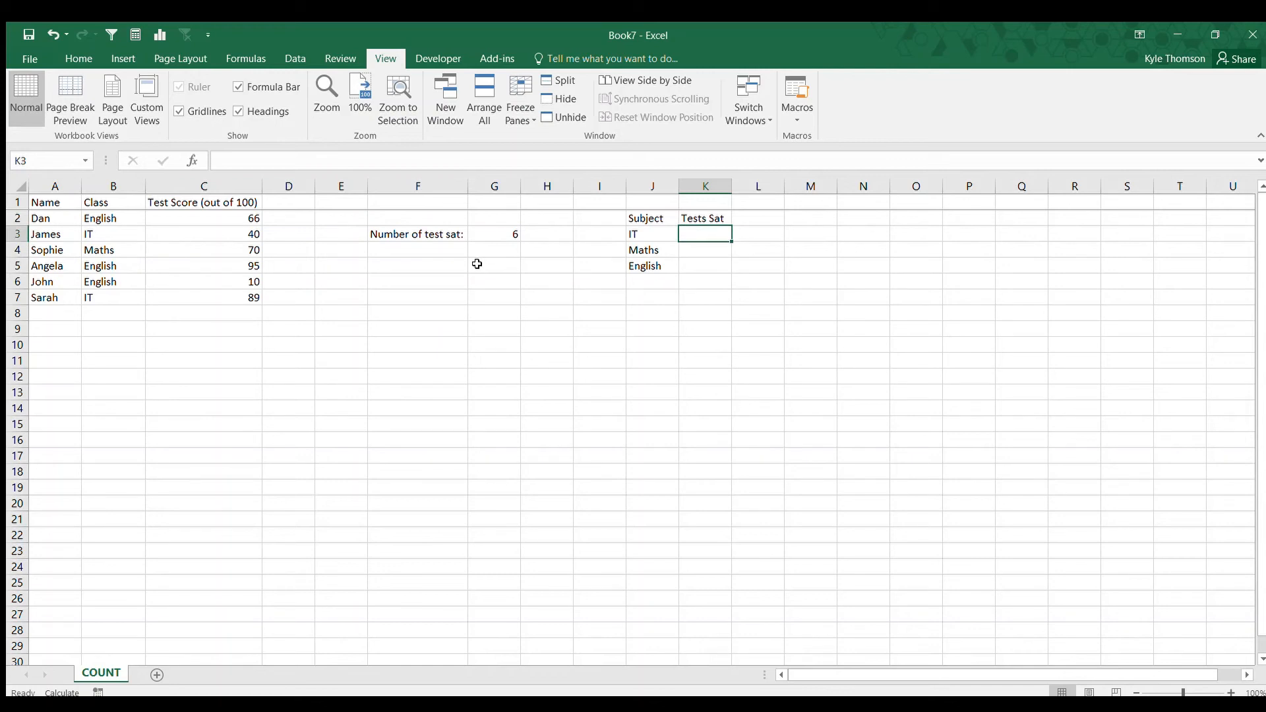
type("=")
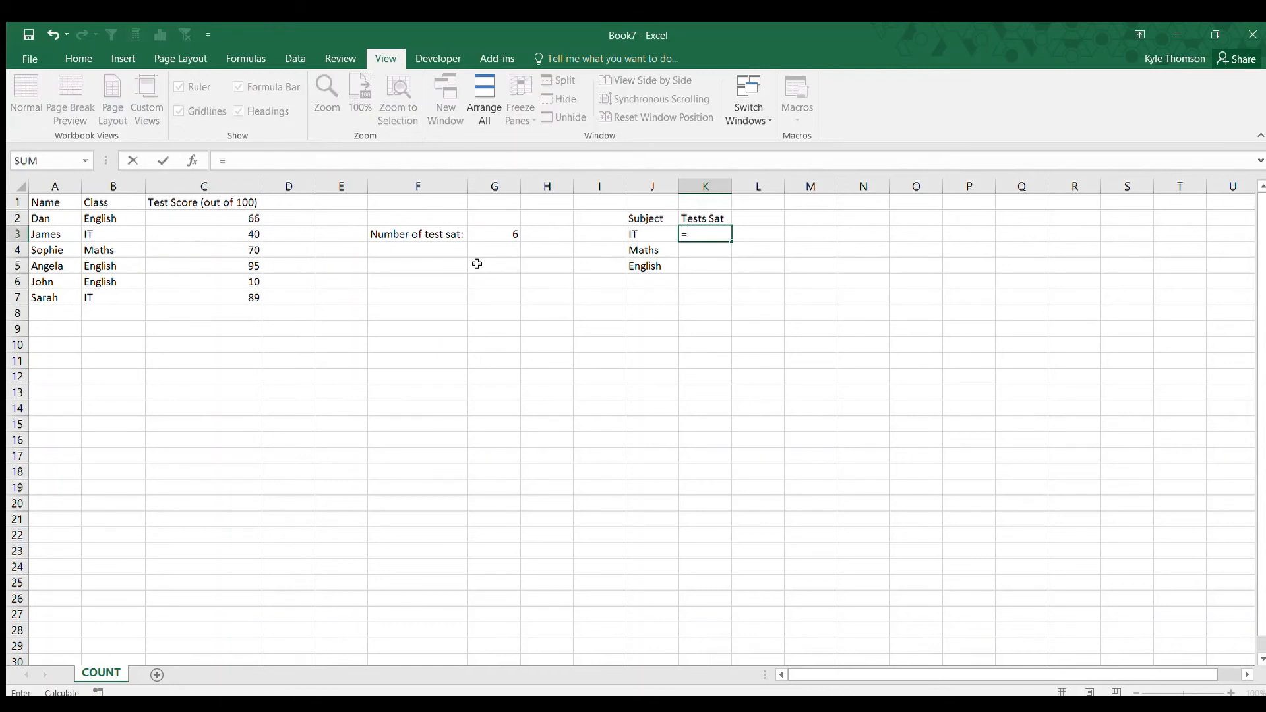
type("COUNTIF")
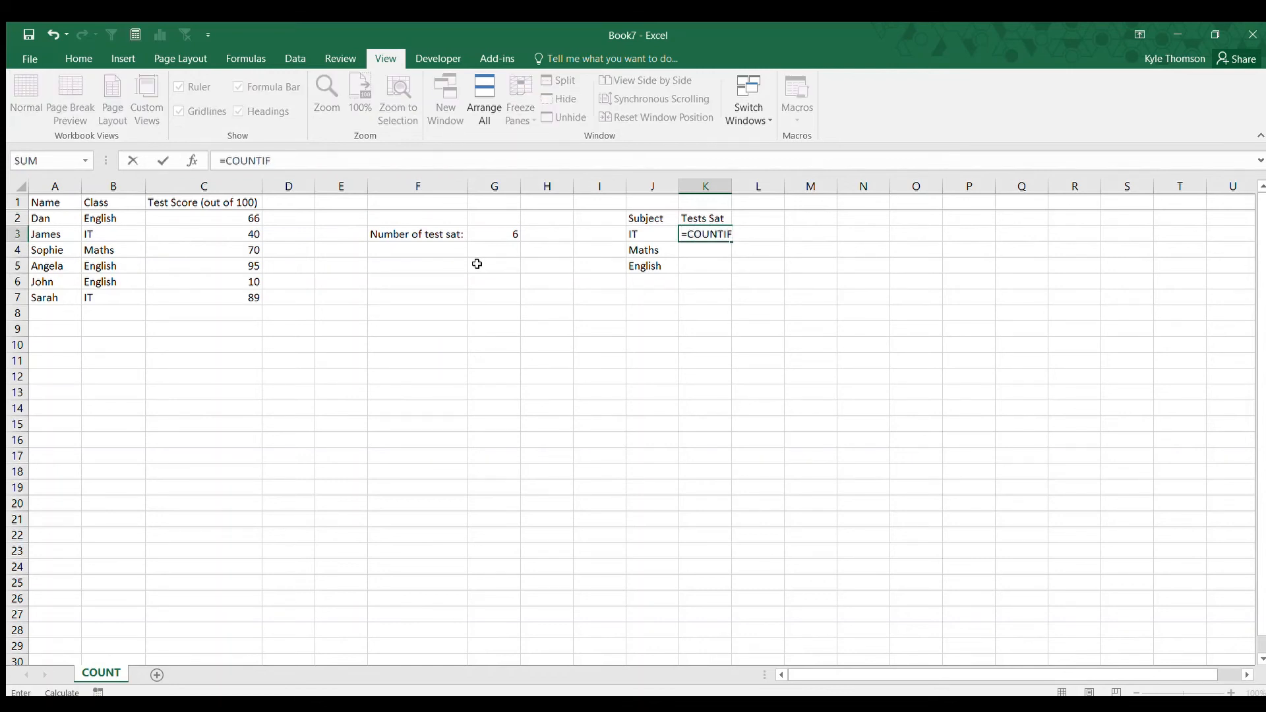
type("(")
left_click_drag(99, 219, 92, 274)
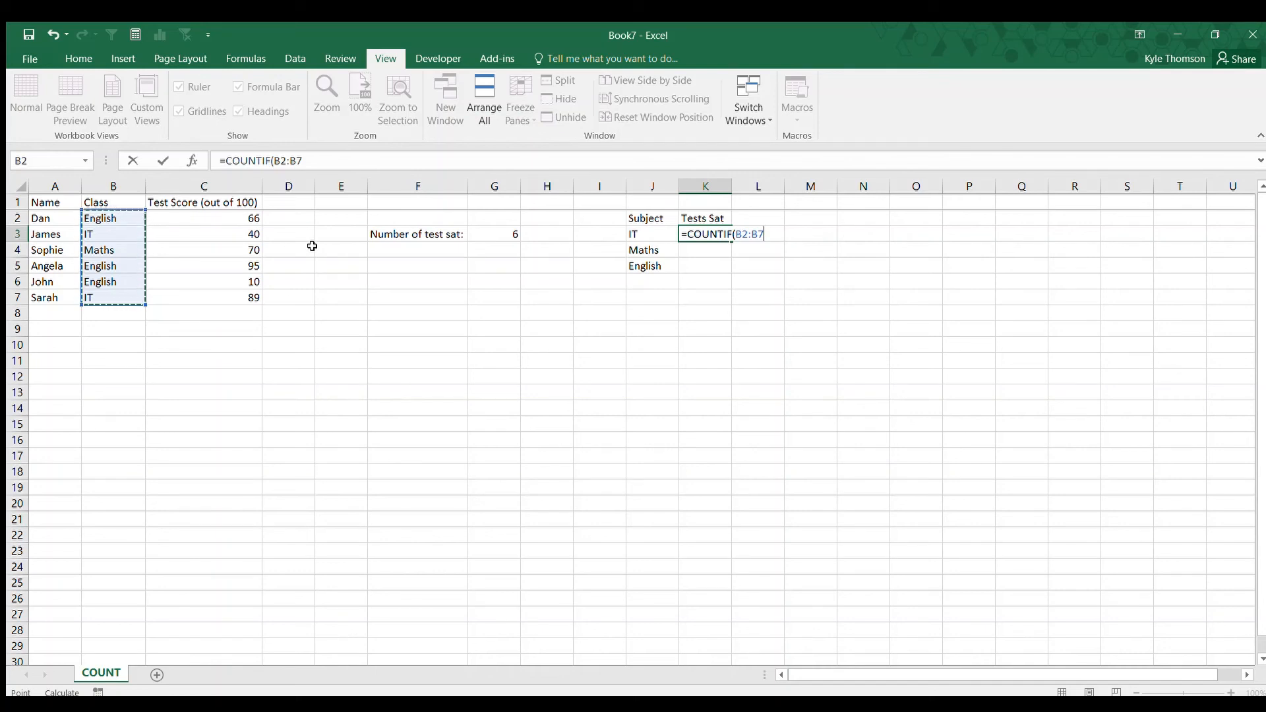
key("F4")
type(",")
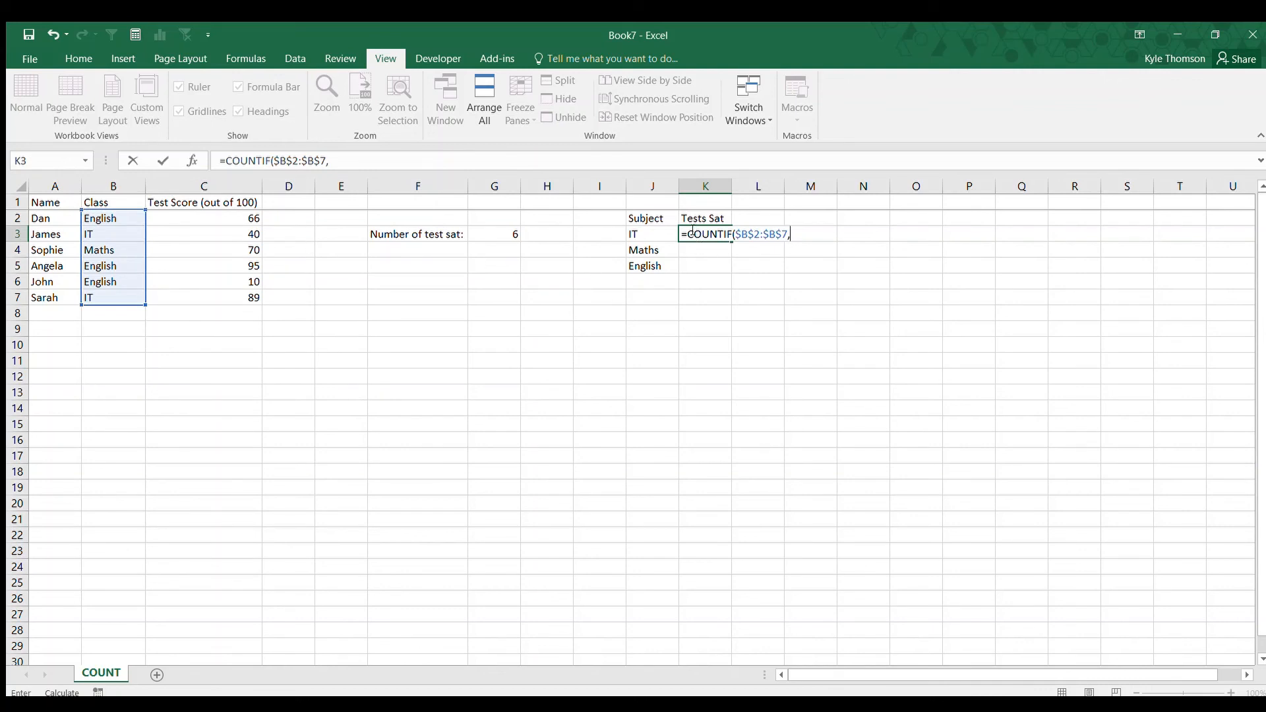
left_click(644, 233)
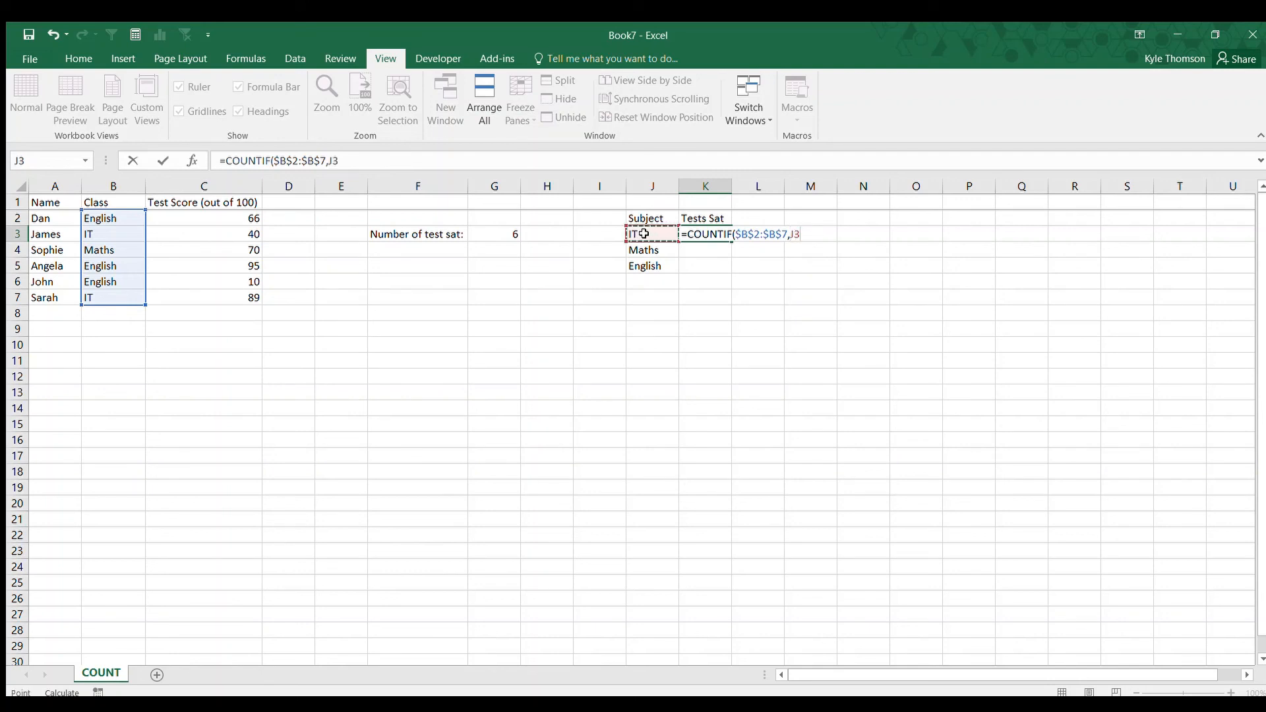
type(")")
key("ctrl+Return")
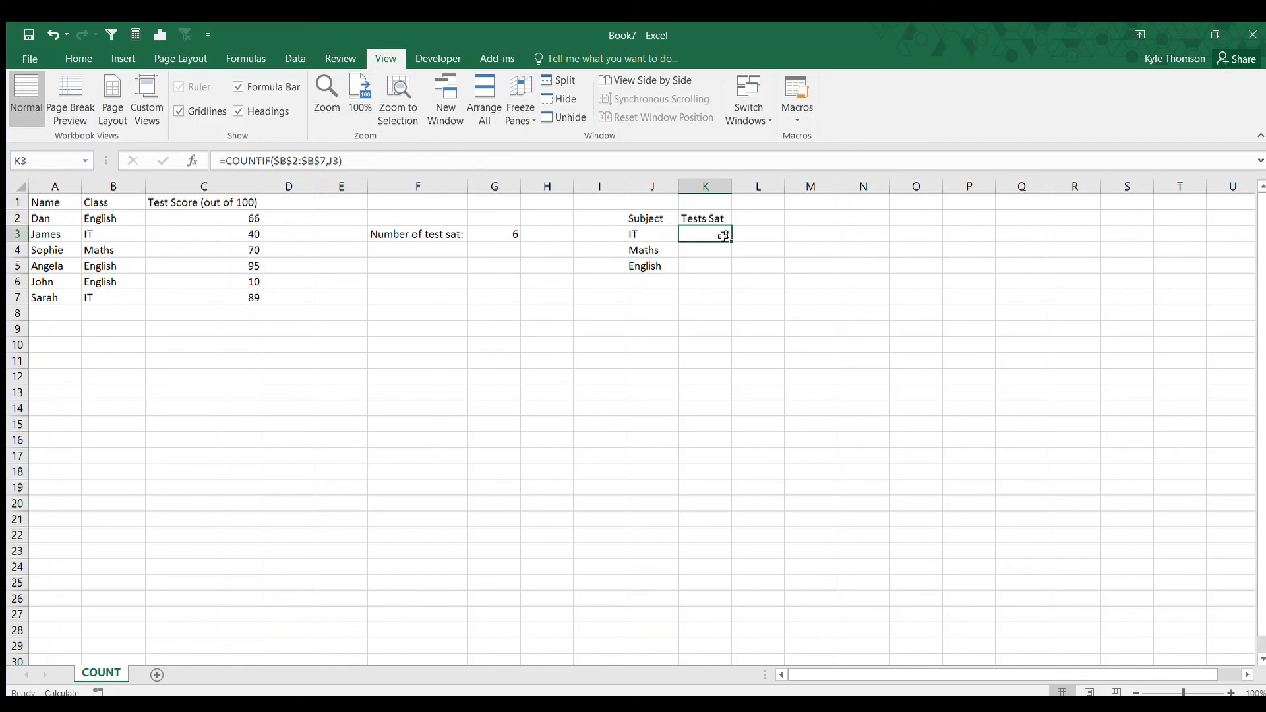
- Fill the COUNTIF formula from K3 down to K5, recalculate the sheet and check the copied formulas
left_click_drag(731, 243, 724, 269)
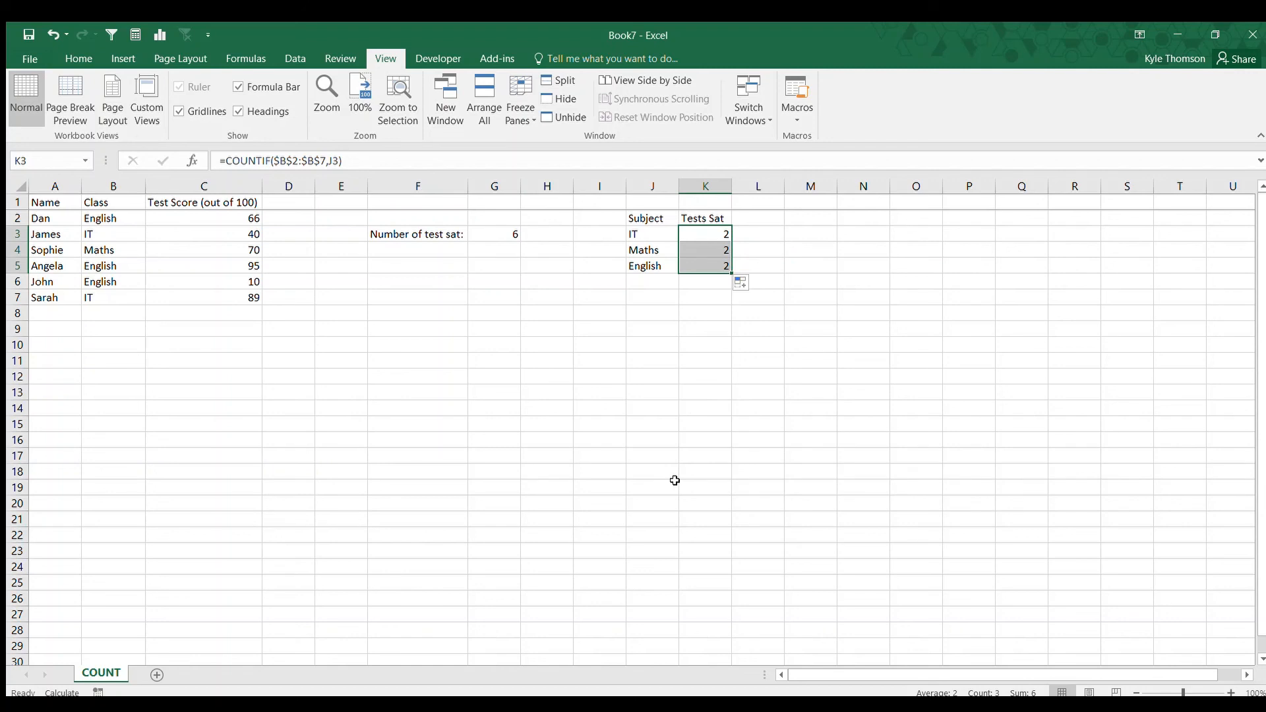
key("F9")
left_click(706, 251)
left_click(712, 266)
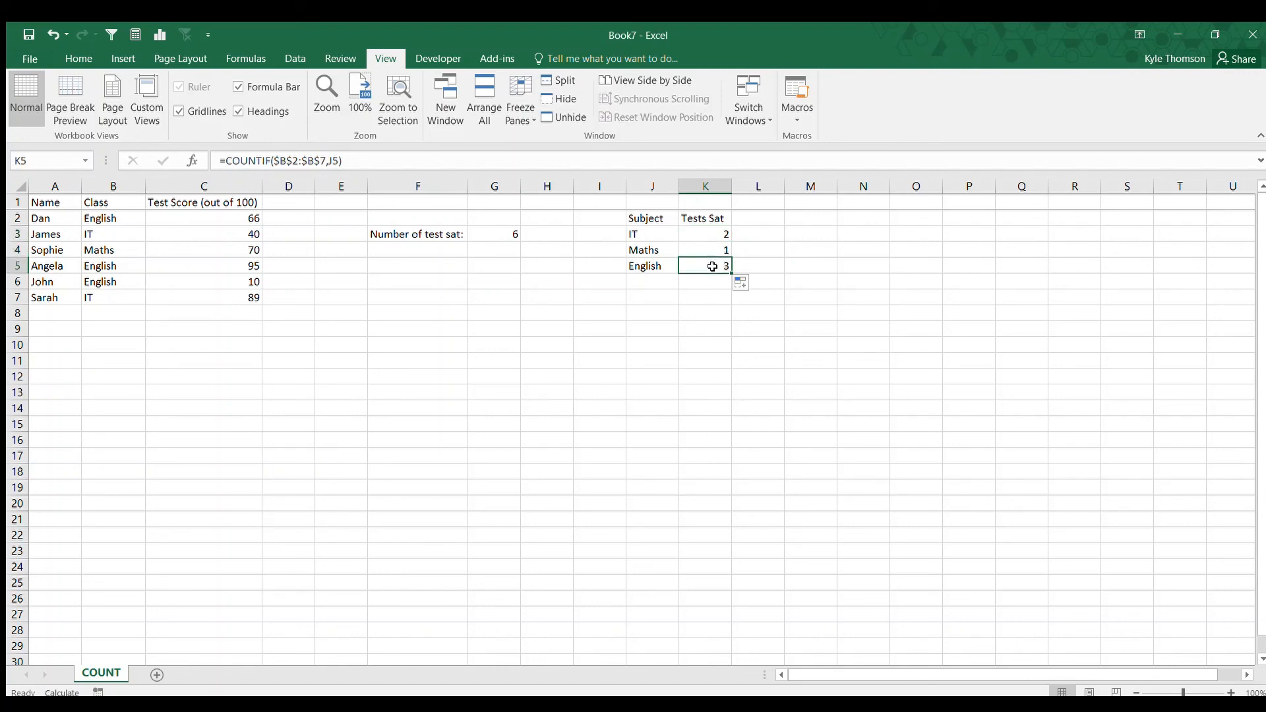